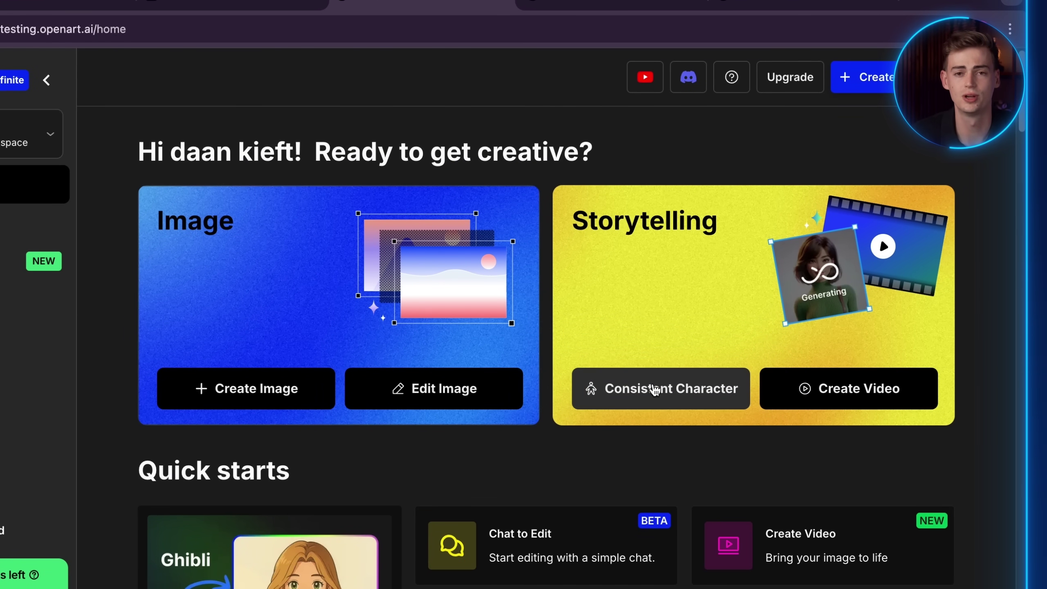
Create the fluffy kitten character Milo from a description in Pixar style, using the first preview.
click(655, 390)
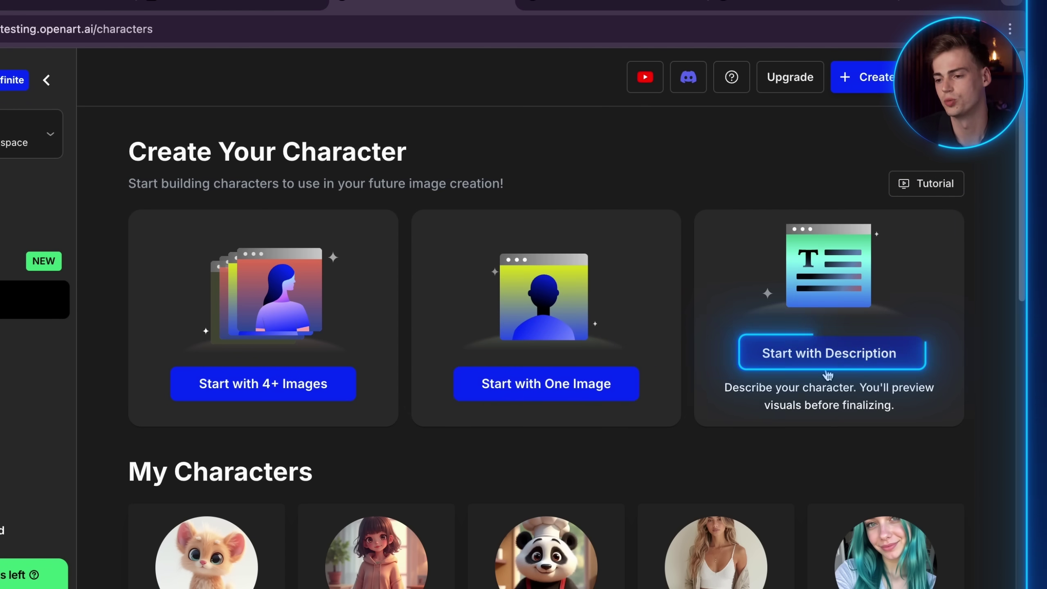
click(856, 328)
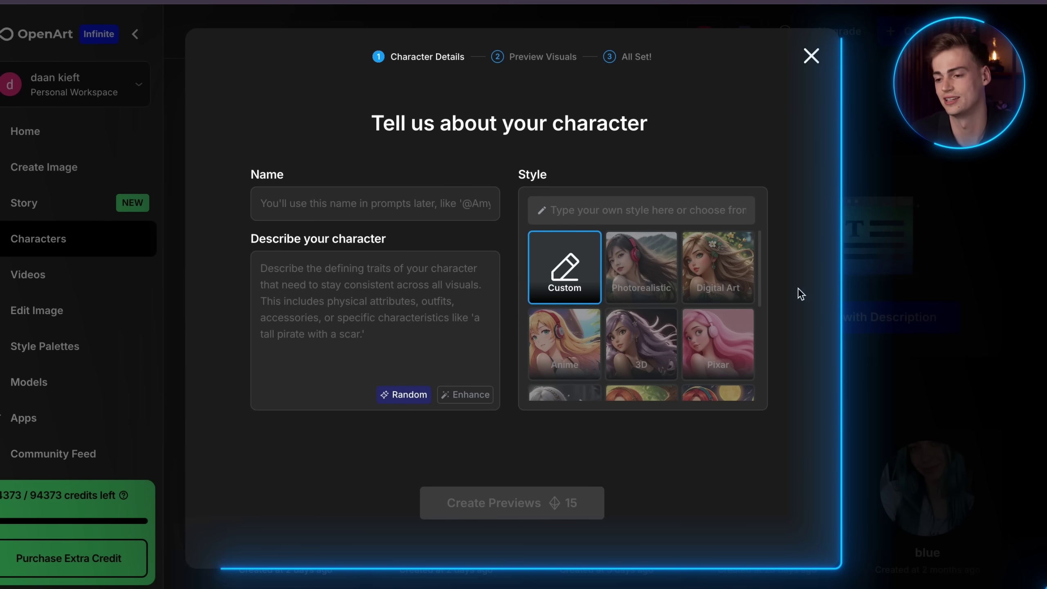
text(Milo)
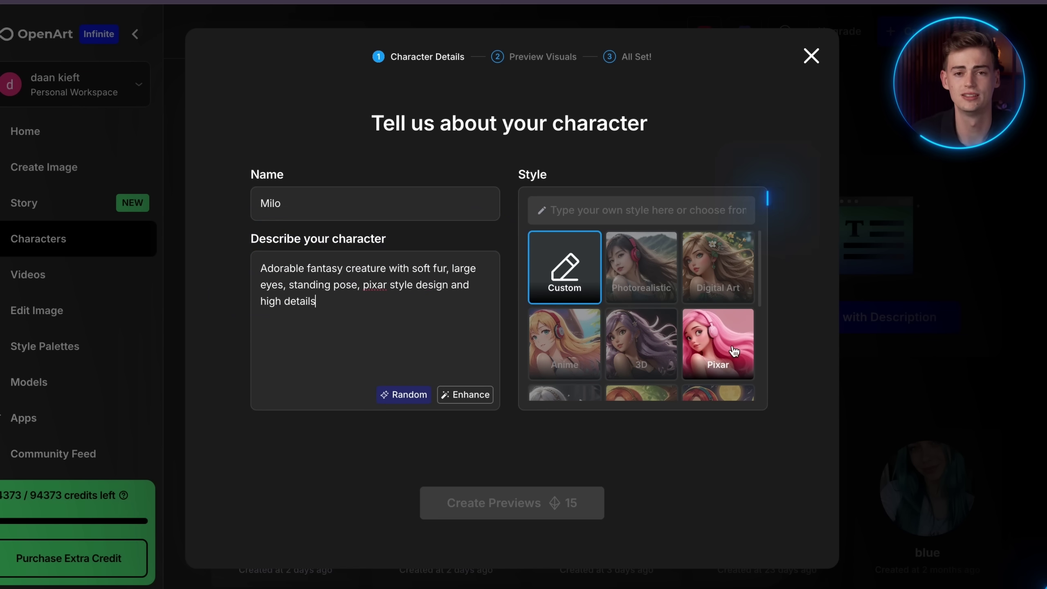
click(722, 352)
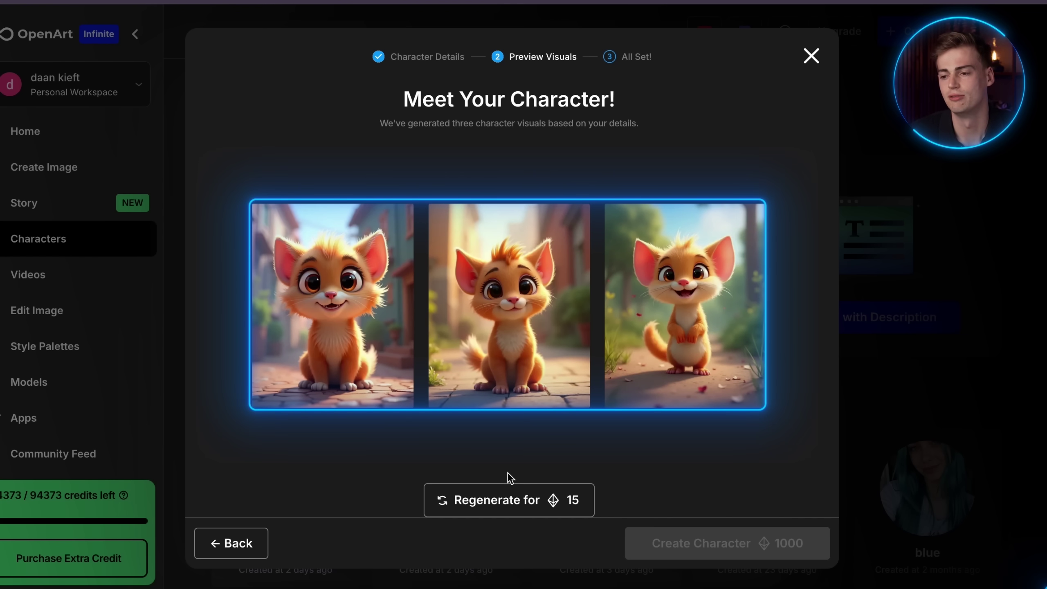
click(342, 354)
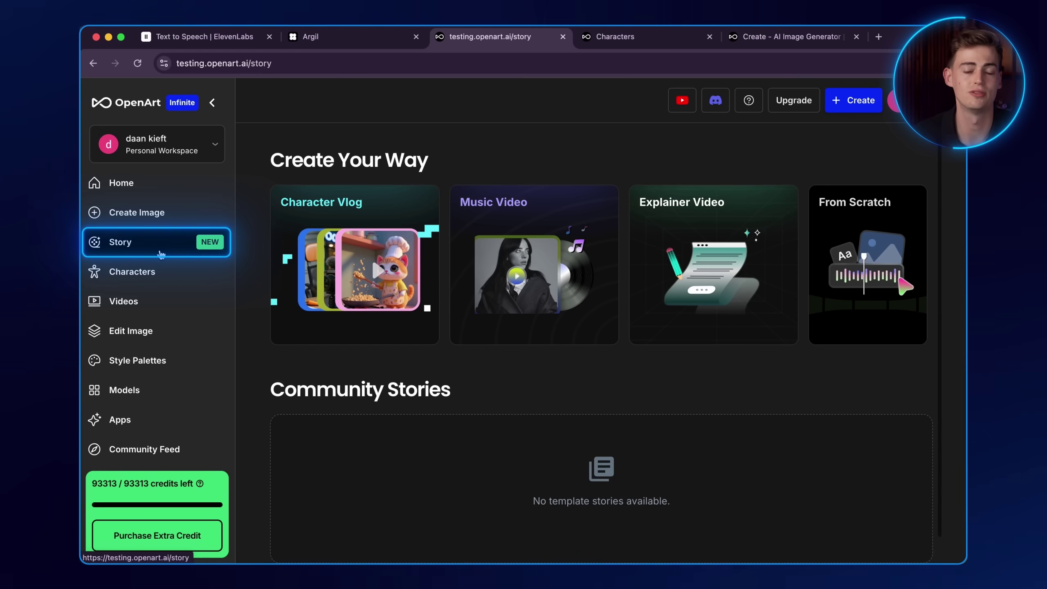
mouse_move(292, 258)
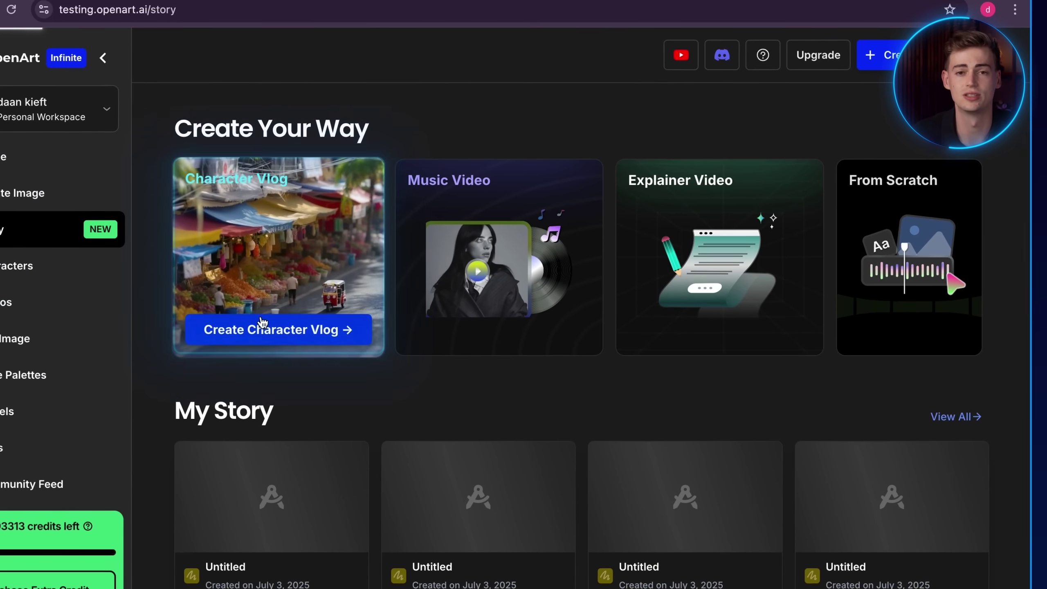
Start a Character Vlog starring Milo with the pasted gym-workout topic, reviewing the music options.
click(262, 326)
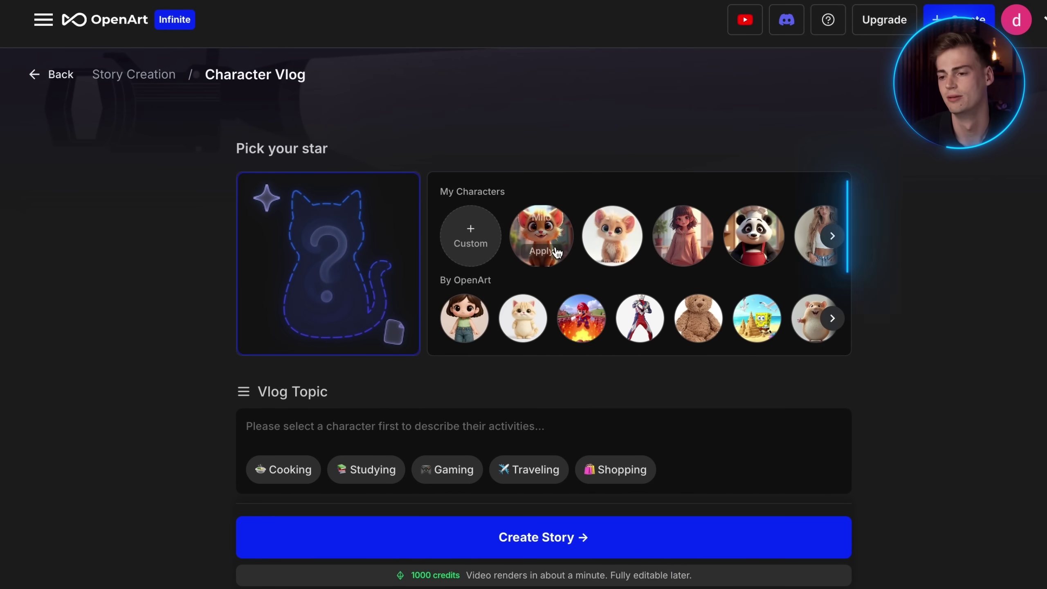
mouse_move(523, 317)
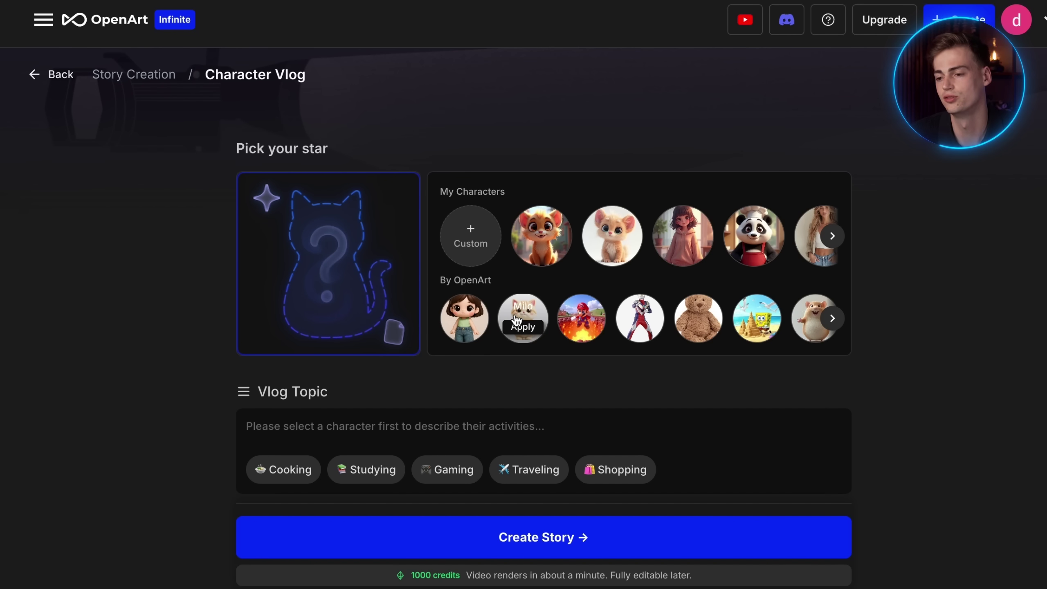
scroll(625, 314, right, 3)
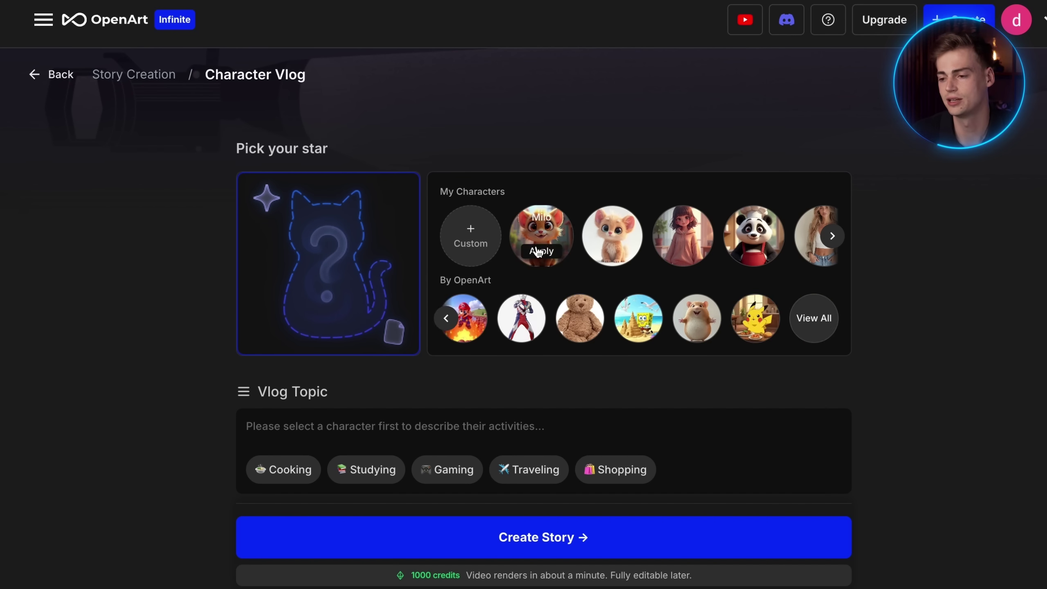
click(542, 252)
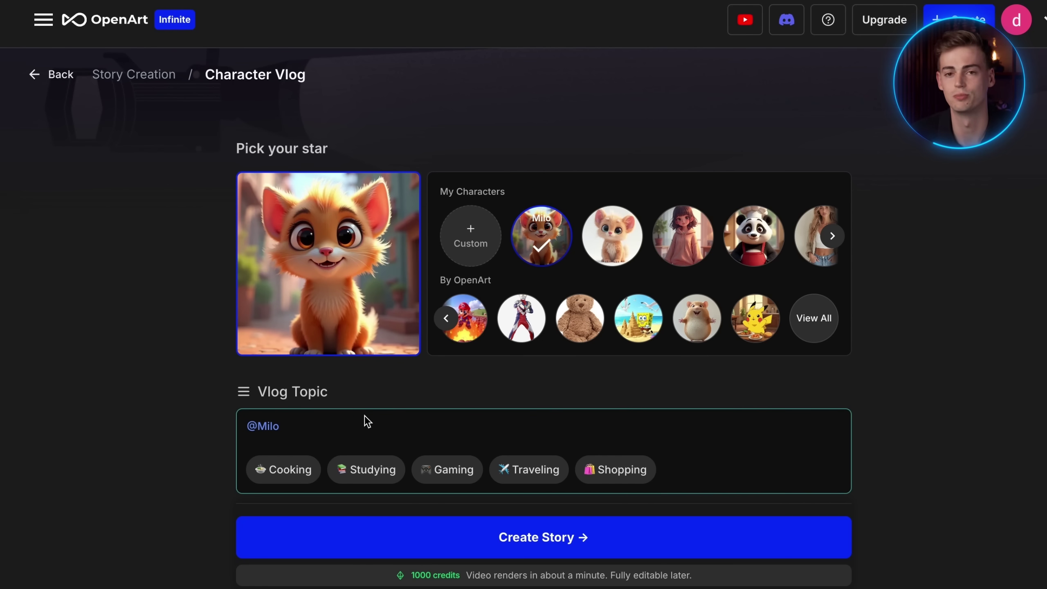
scroll(362, 411, down, 1)
text(nervously enters the gym, tries to lift a tiny dumbbell, take a break to drink water, proudly flexes his tiny arms in the mirror)
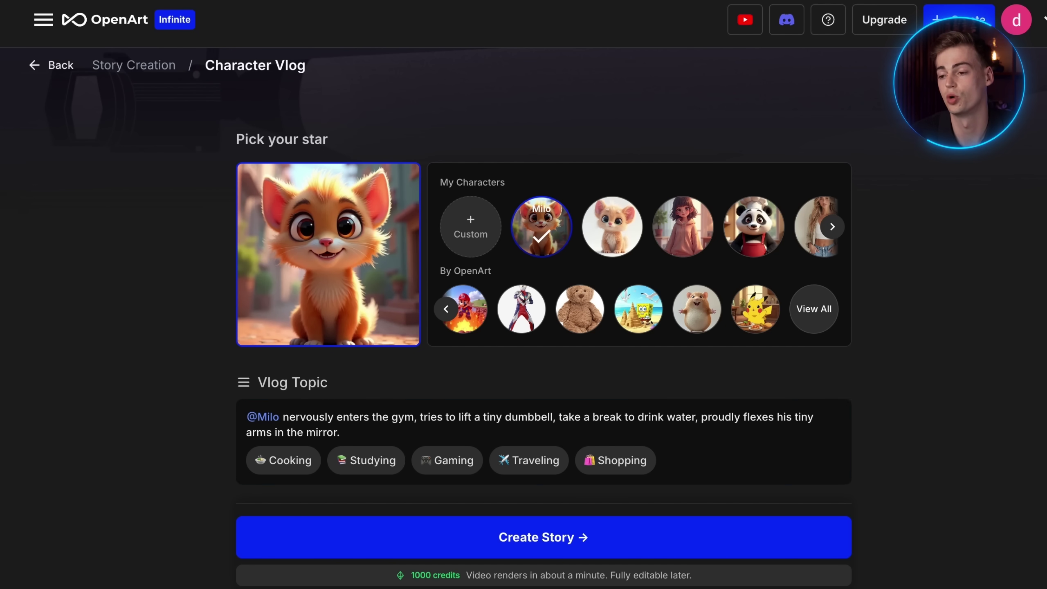
scroll(543, 327, down, 2)
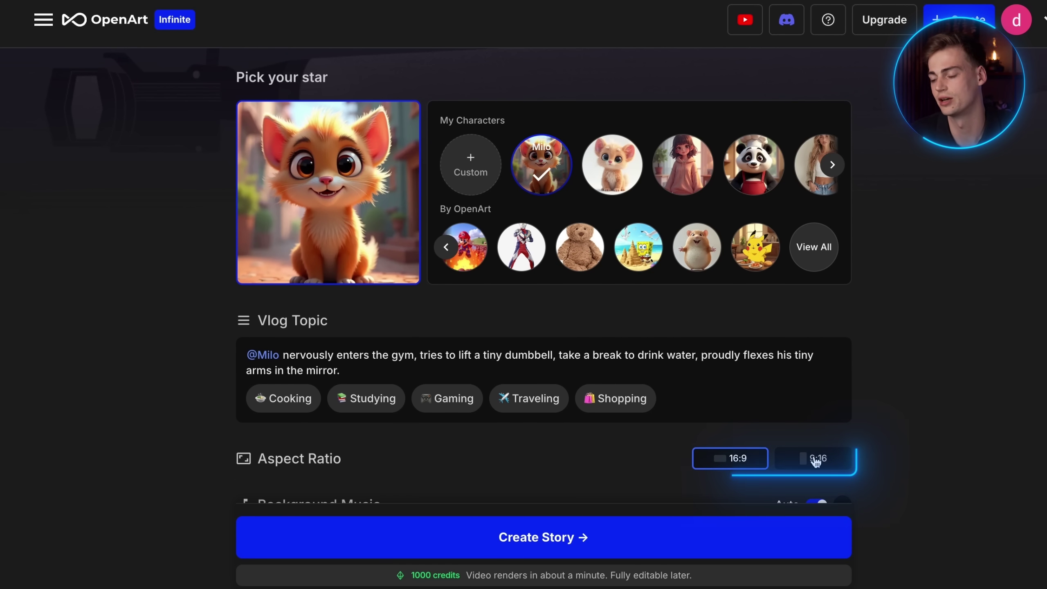
scroll(908, 392, down, 3)
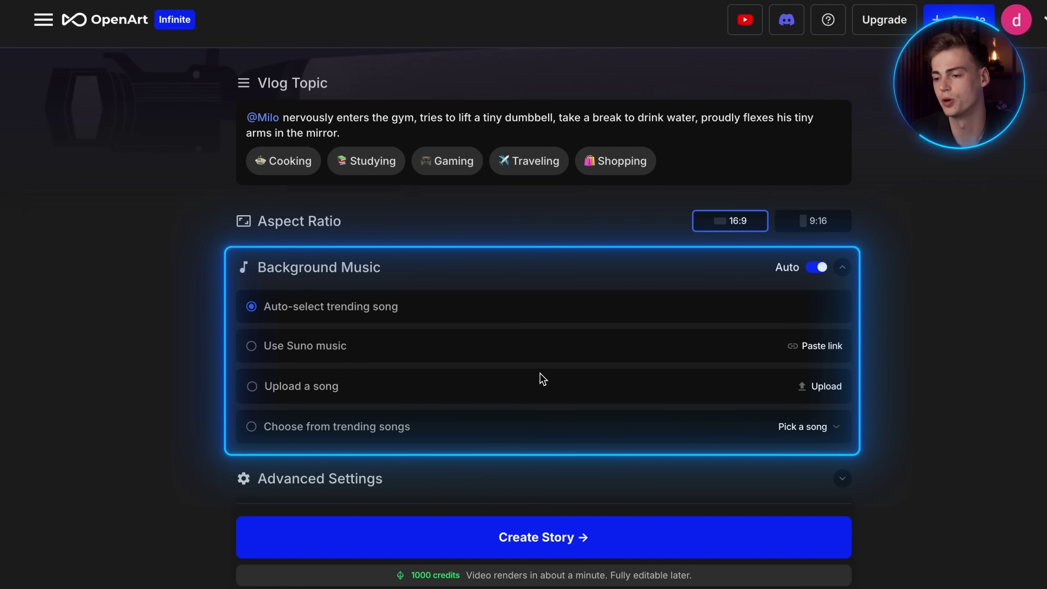
click(843, 270)
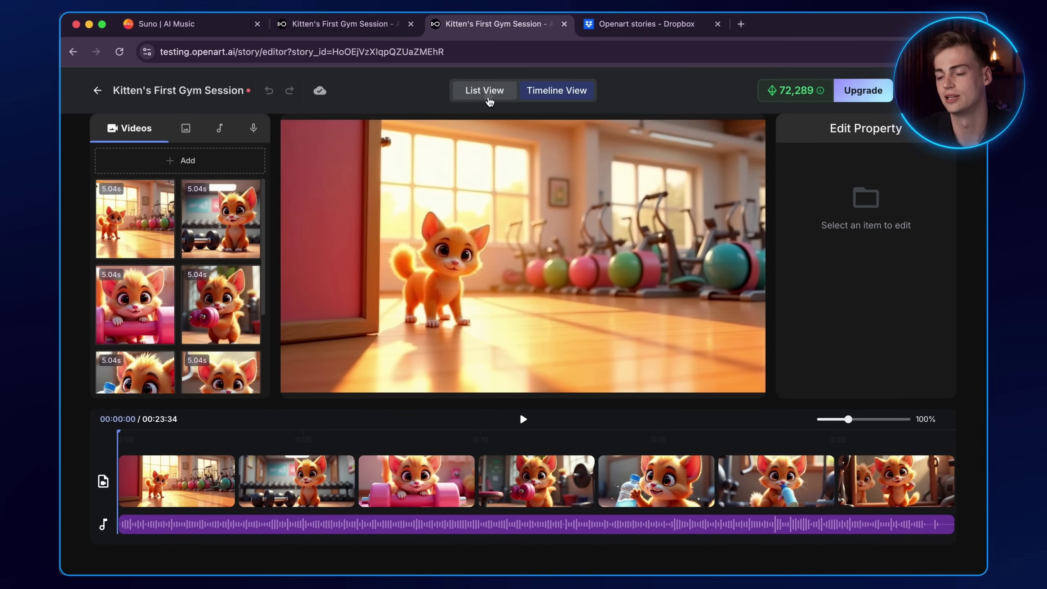
In List View, pick scene 4's sixth image version and regenerate its image and clip.
click(485, 100)
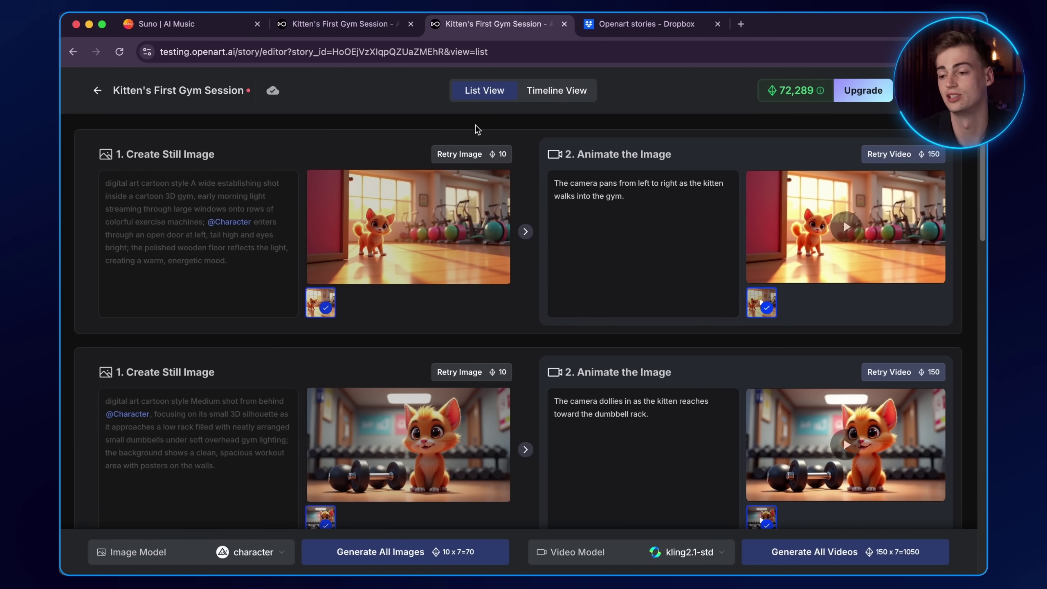
scroll(433, 337, down, 5)
scroll(432, 338, down, 5)
scroll(427, 333, down, 2)
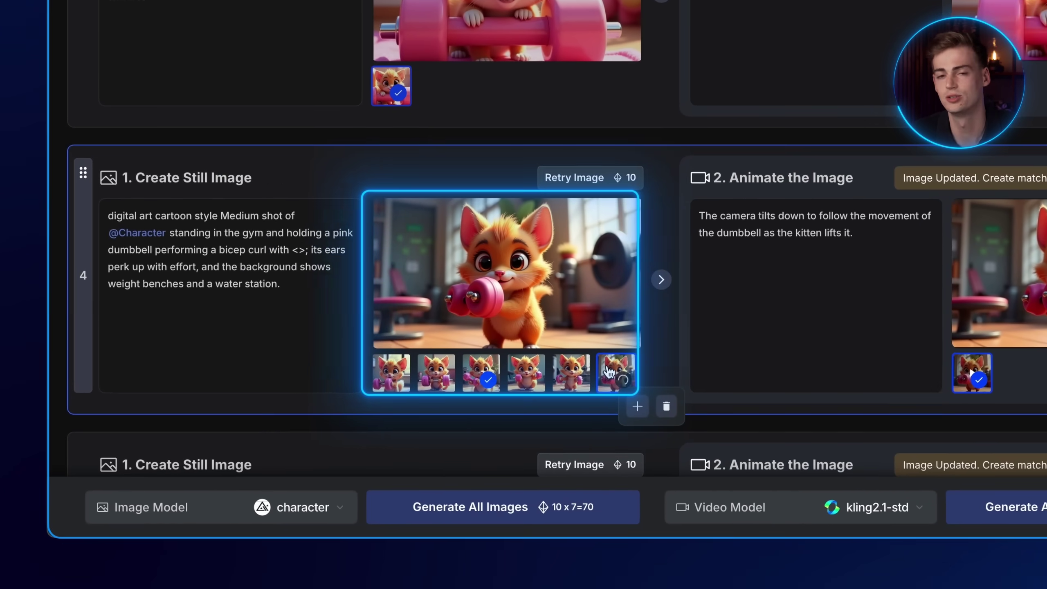
click(561, 399)
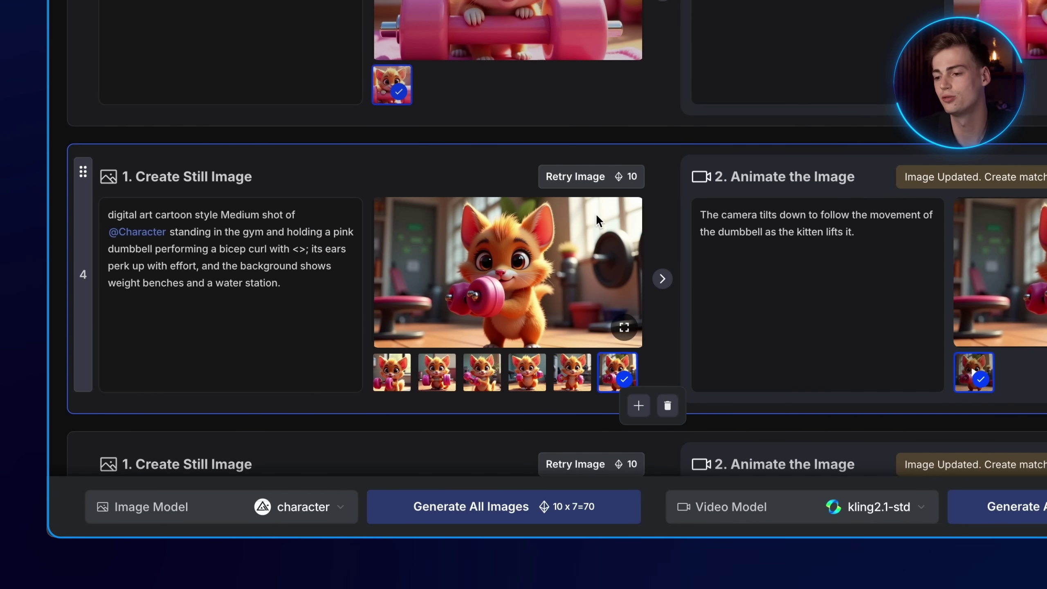
click(587, 180)
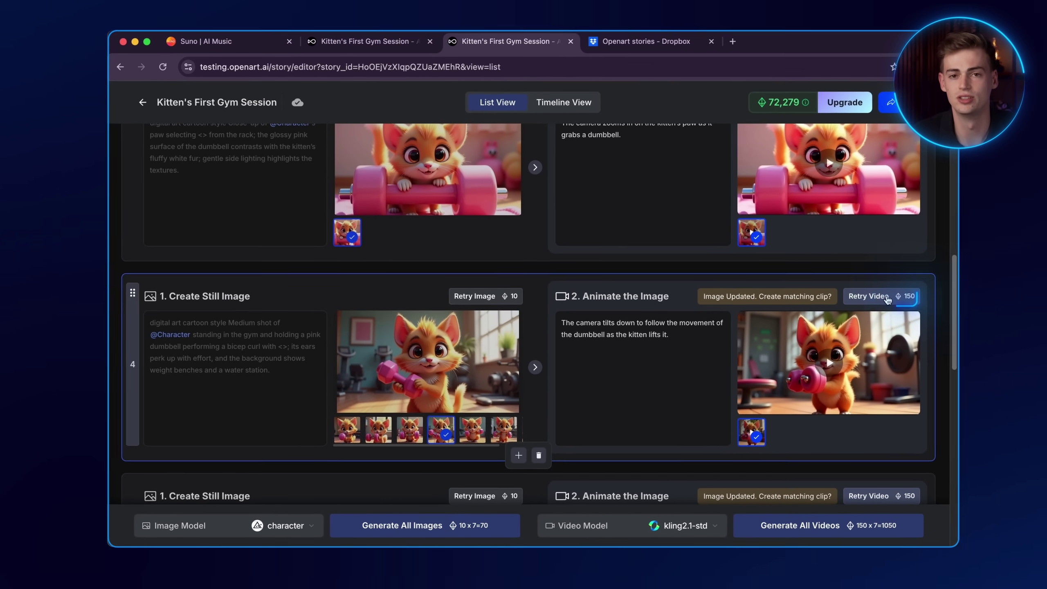
click(886, 304)
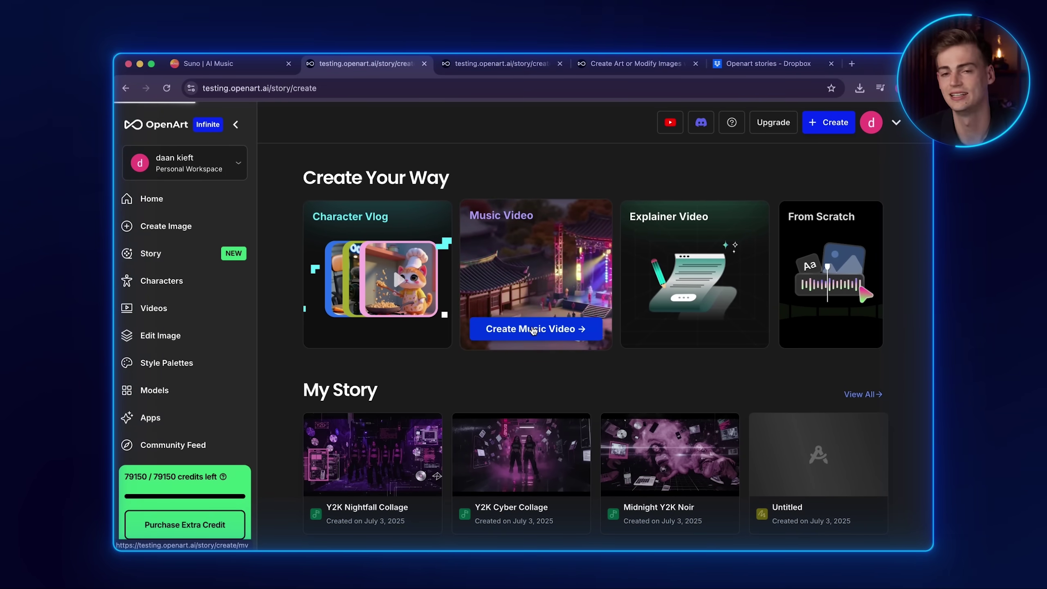
Start a new music video from the creation templates.
click(534, 330)
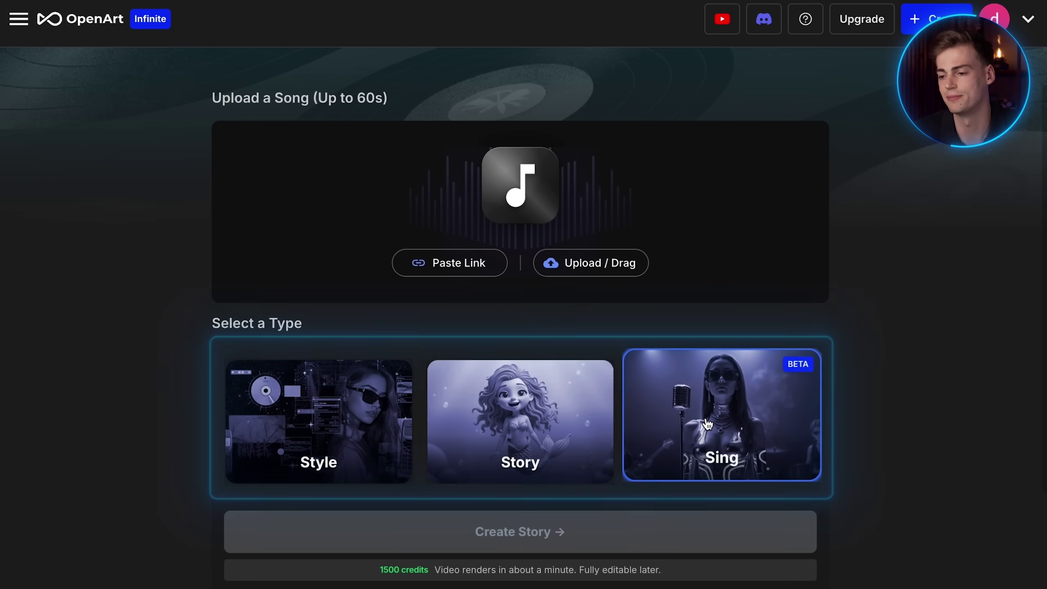
scroll(964, 349, down, 3)
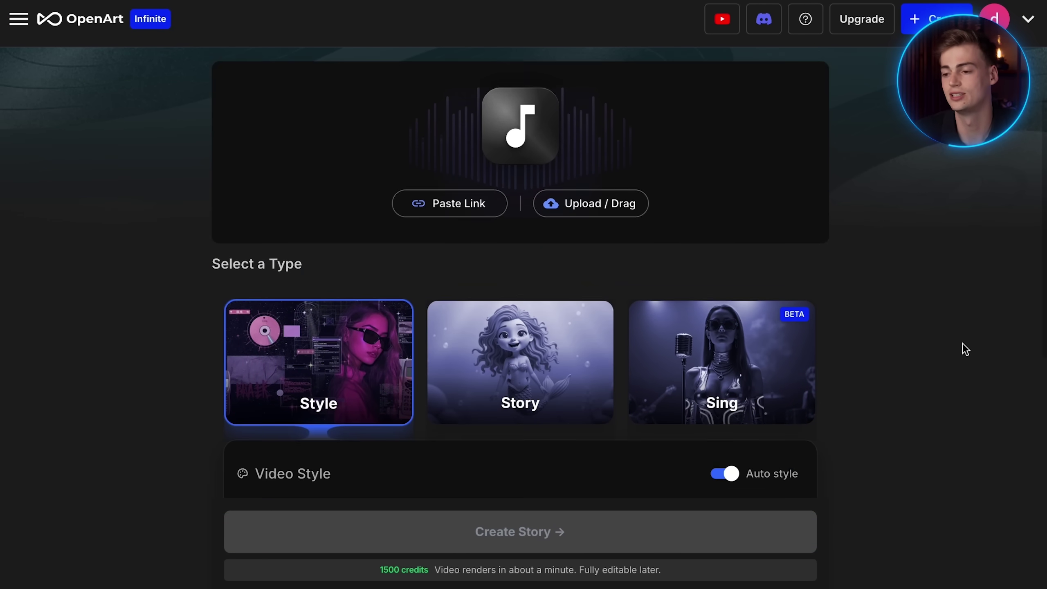
scroll(938, 347, down, 1)
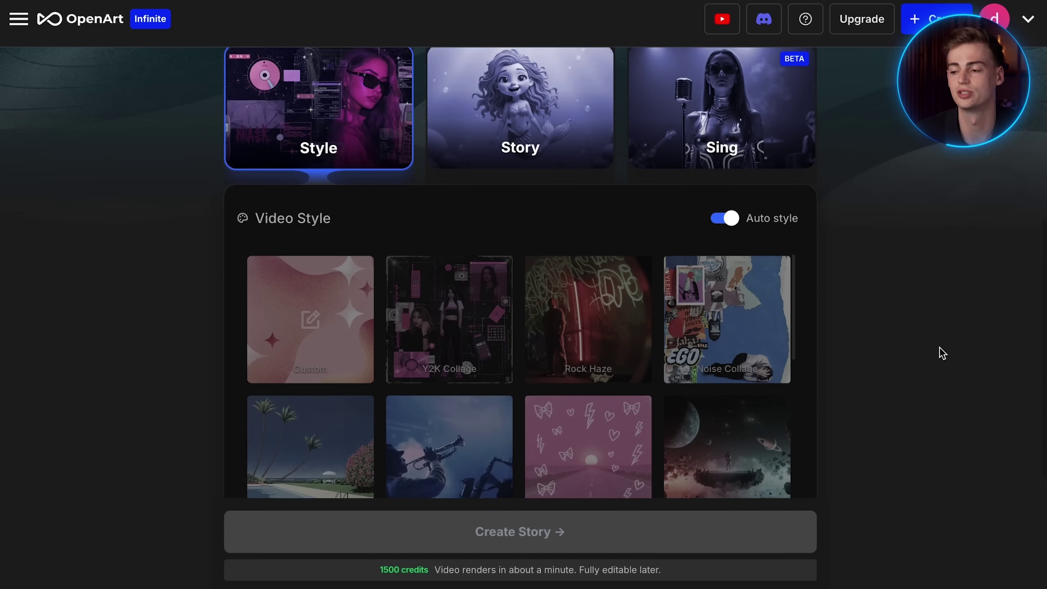
scroll(928, 345, down, 1)
scroll(957, 274, down, 1)
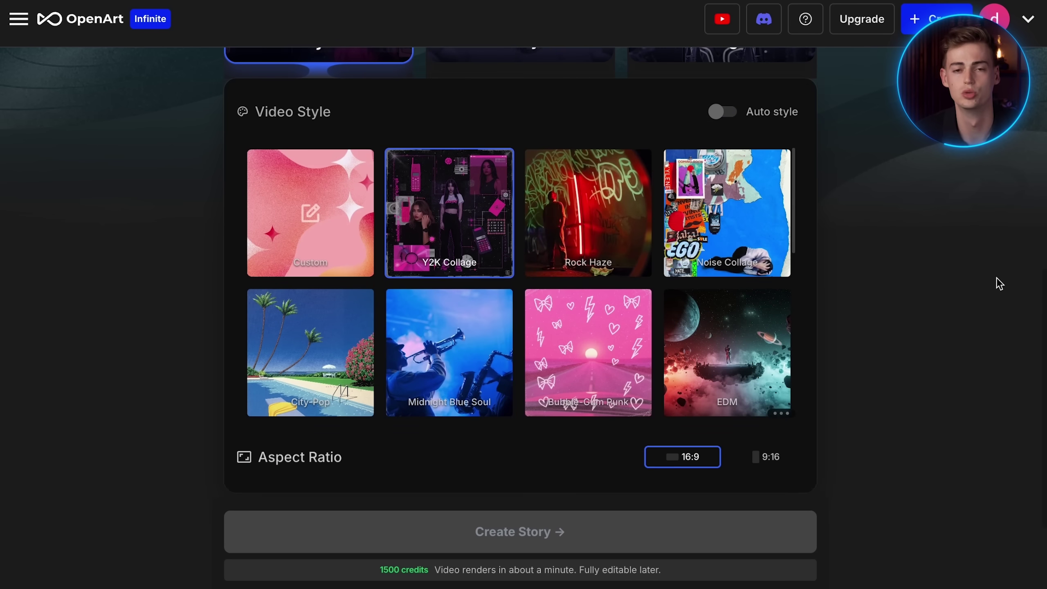
scroll(695, 293, down, 2)
scroll(611, 295, down, 2)
scroll(616, 303, down, 1)
scroll(618, 308, down, 1)
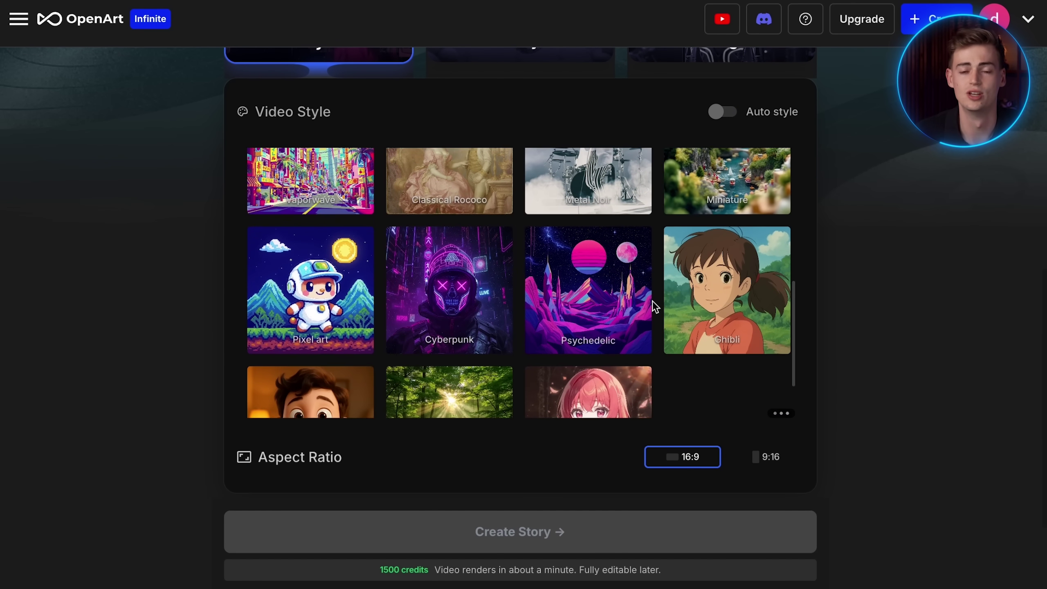
scroll(653, 301, down, 1)
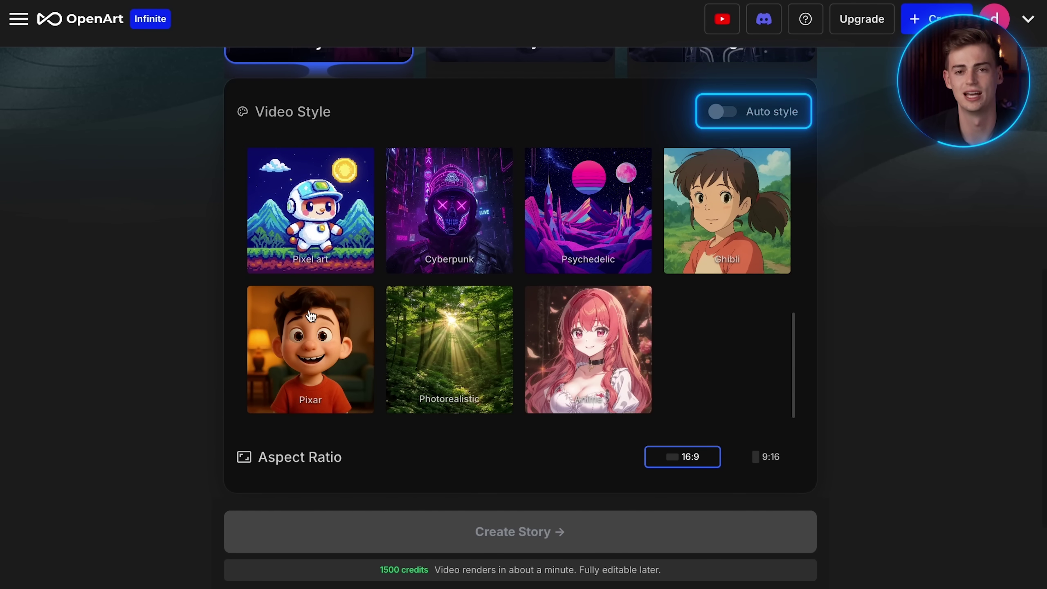
scroll(736, 260, up, 1)
scroll(728, 264, up, 1)
scroll(712, 268, up, 1)
scroll(691, 274, up, 1)
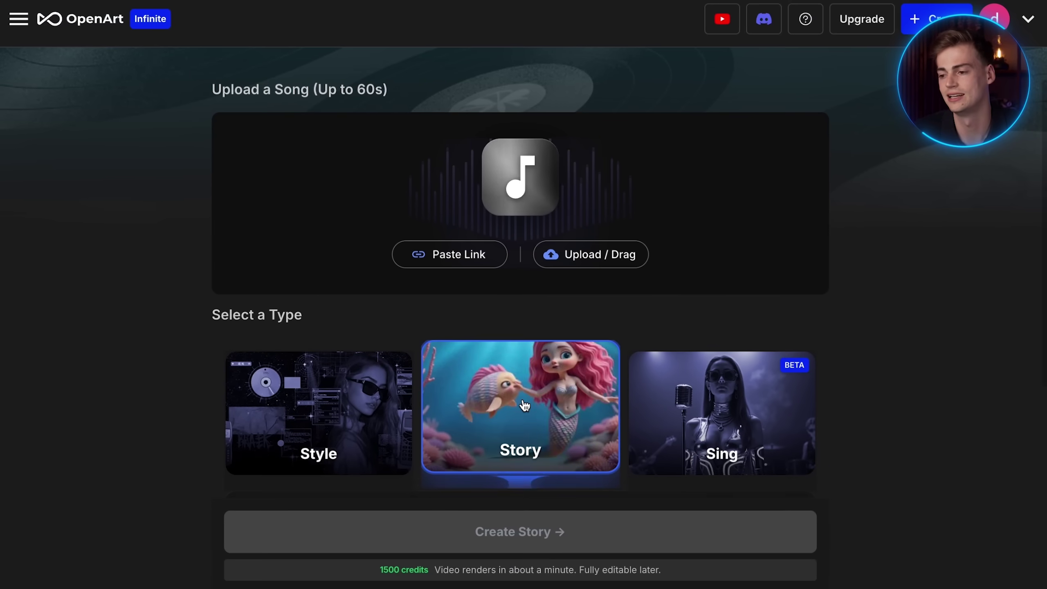
scroll(524, 405, down, 4)
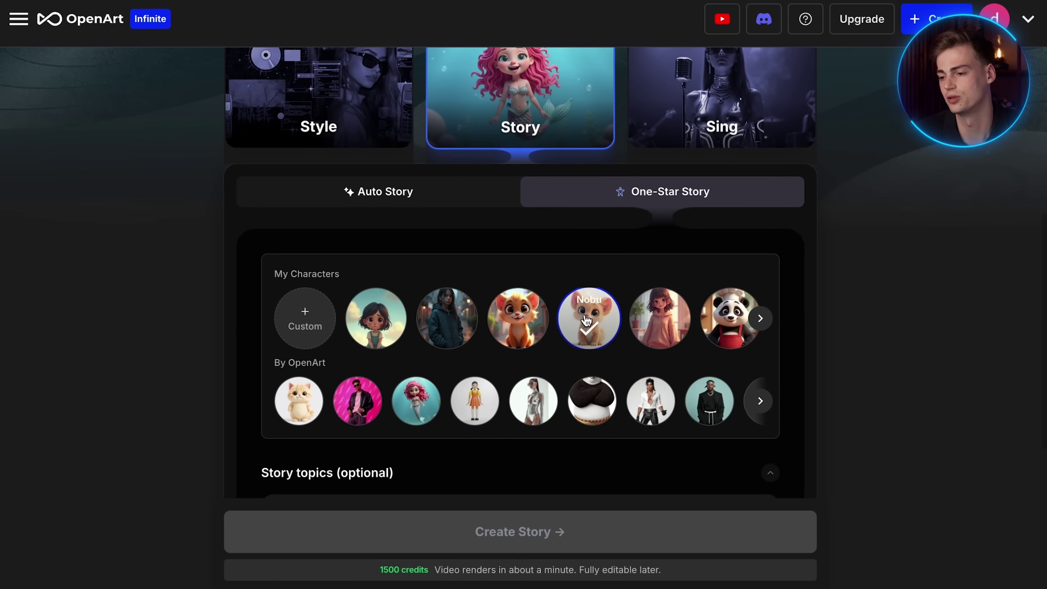
scroll(581, 313, up, 2)
scroll(597, 344, up, 1)
scroll(602, 344, up, 4)
Upload Silly Little Adventure.mp3 as the music video's song.
click(607, 339)
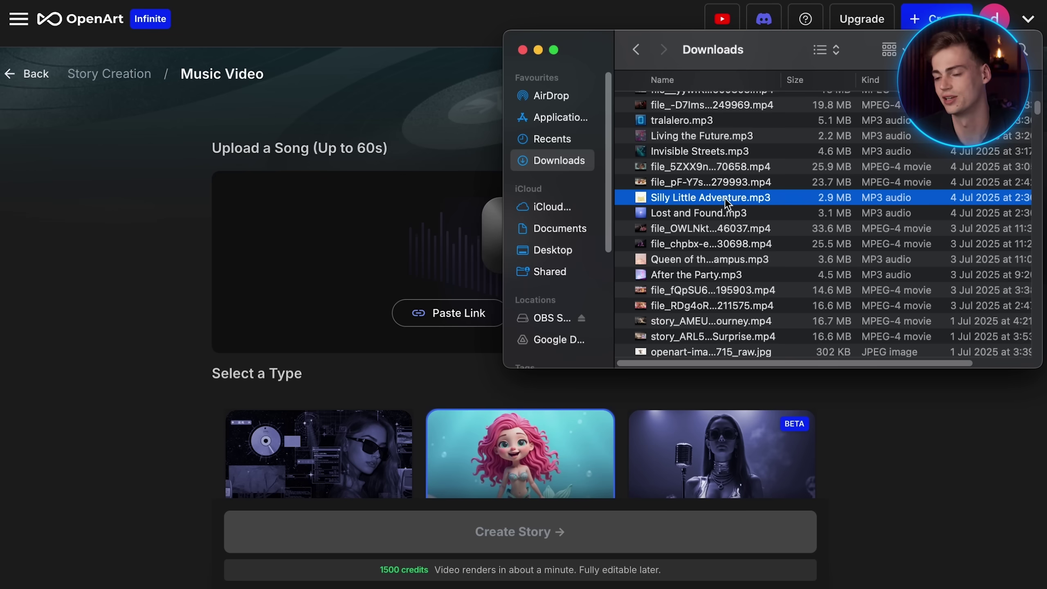
drag(522, 217, 452, 237)
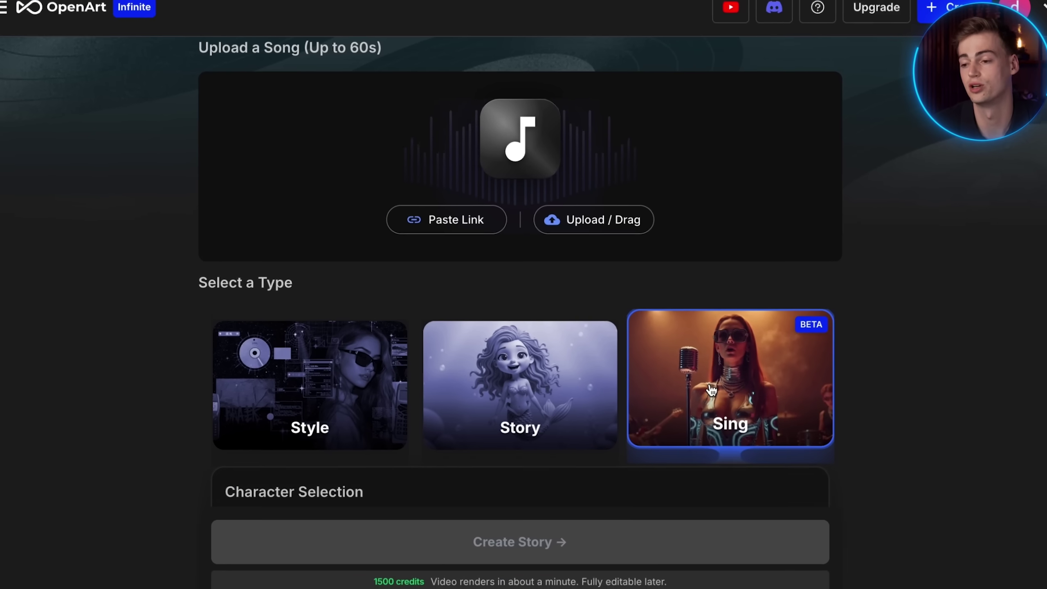
scroll(868, 360, down, 1)
scroll(869, 360, down, 4)
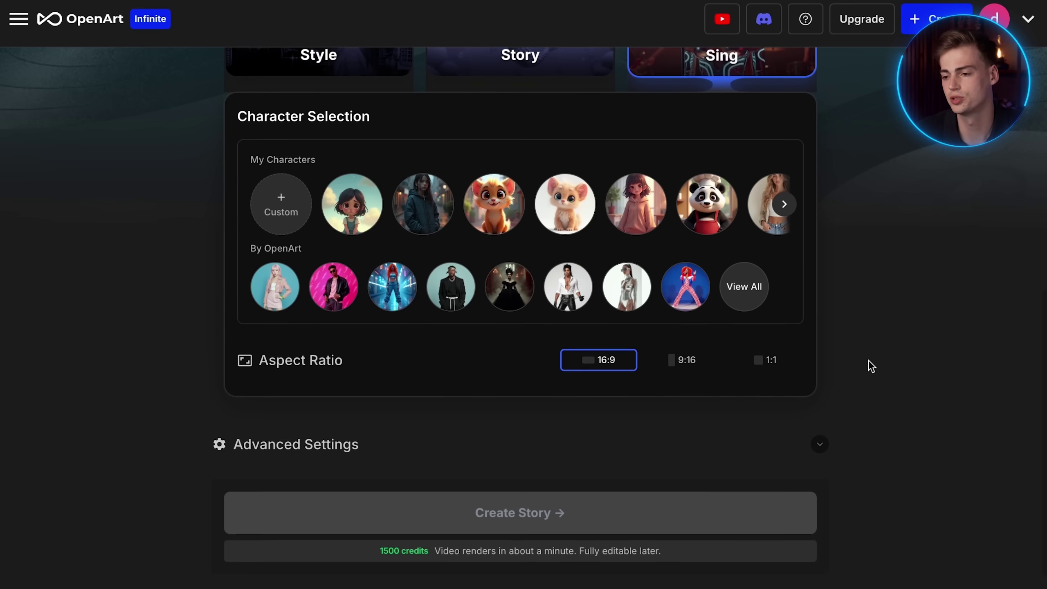
Find Amber among the saved characters and add Living the Future.mp3 from Downloads as the song.
click(784, 235)
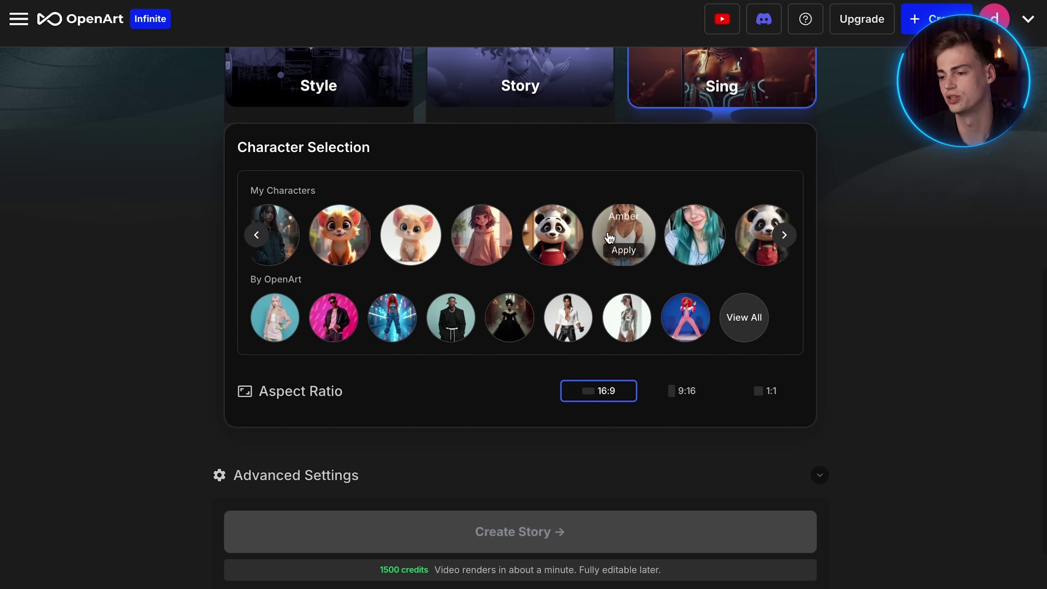
scroll(615, 254, up, 2)
scroll(851, 293, up, 2)
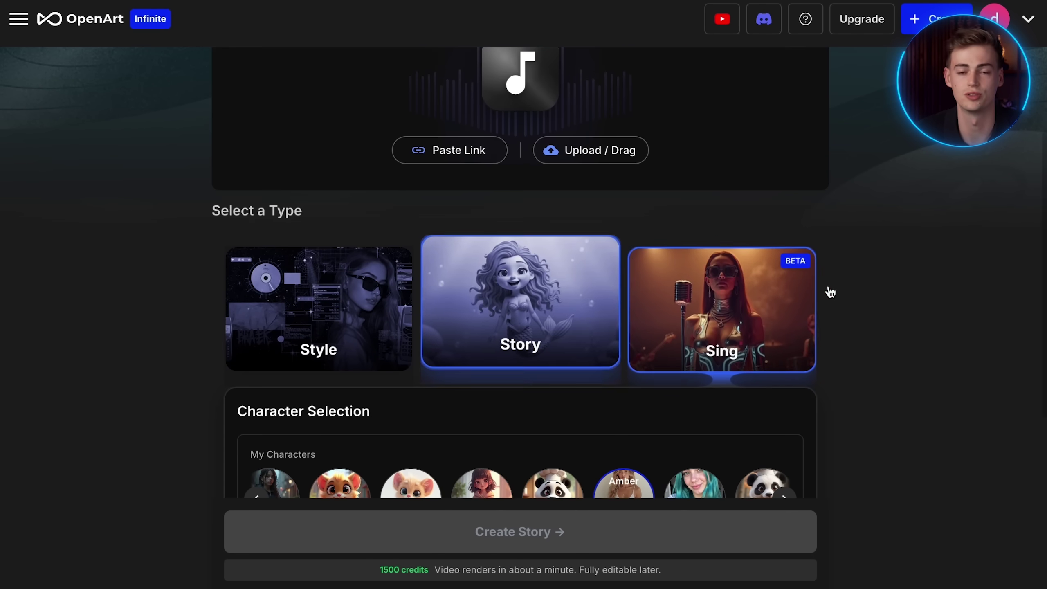
scroll(867, 293, up, 2)
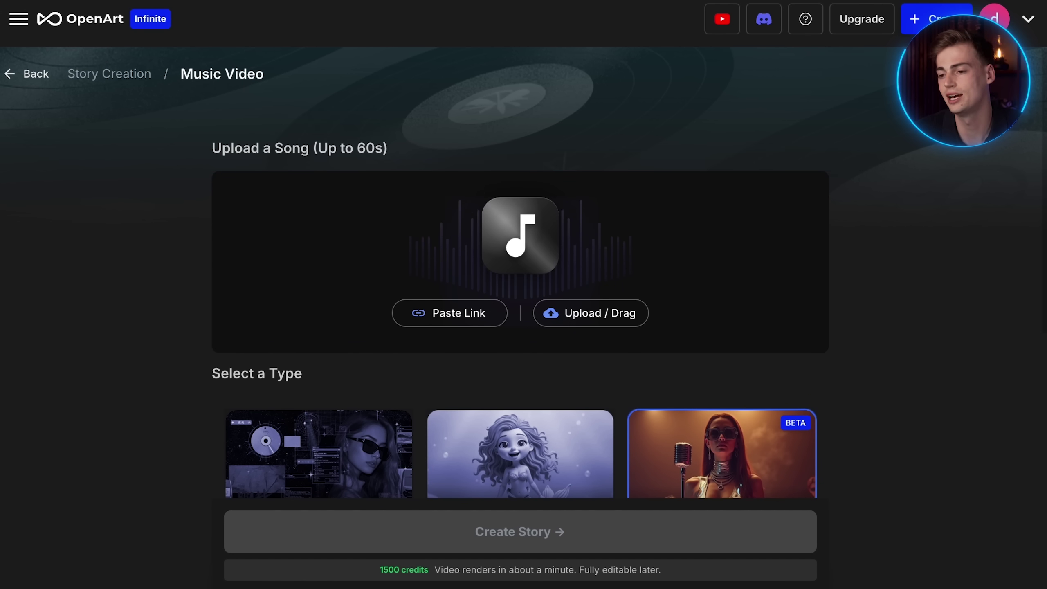
click(33, 556)
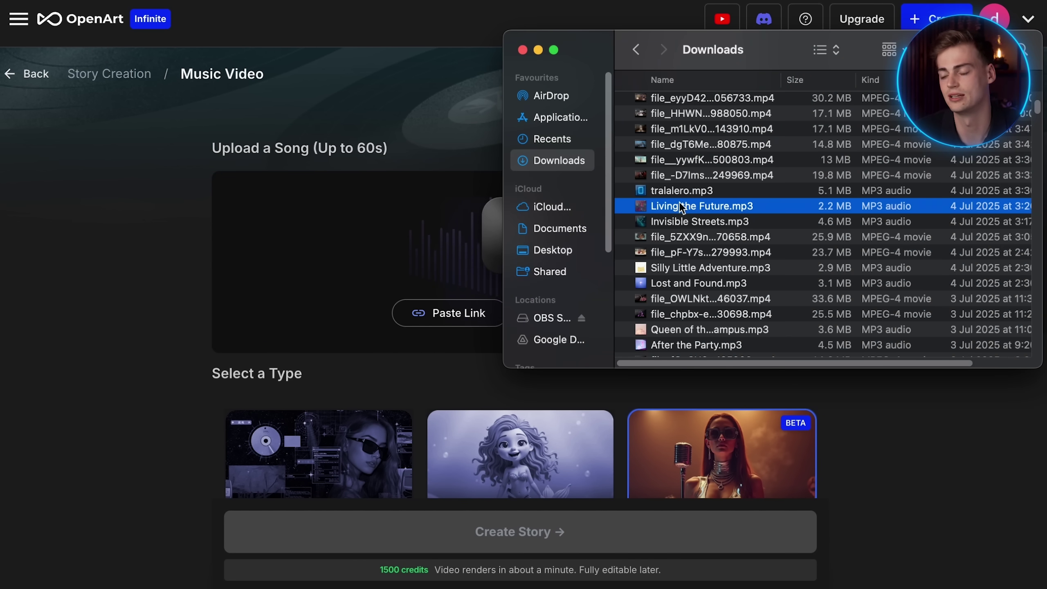
drag(679, 208, 448, 227)
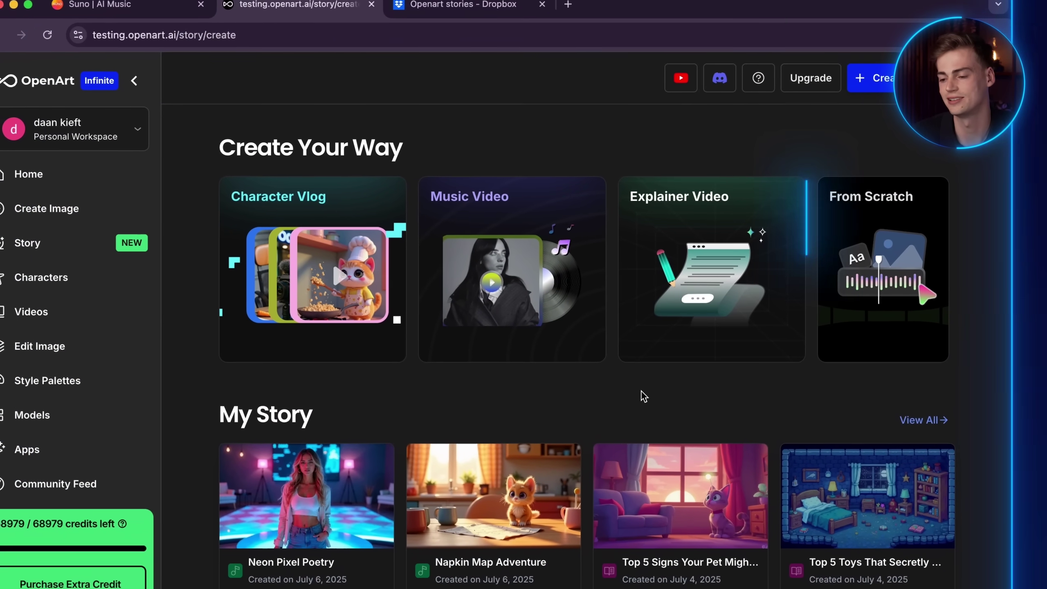
mouse_move(710, 271)
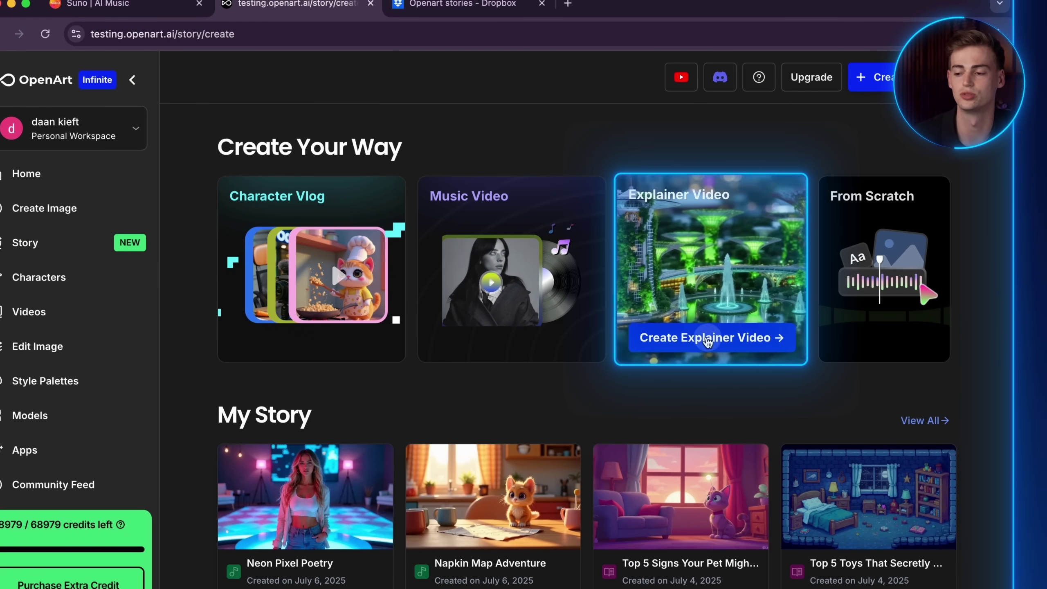
Start an explainer video in Pixel Art style, choose a narrator voice, and review background music options.
click(708, 342)
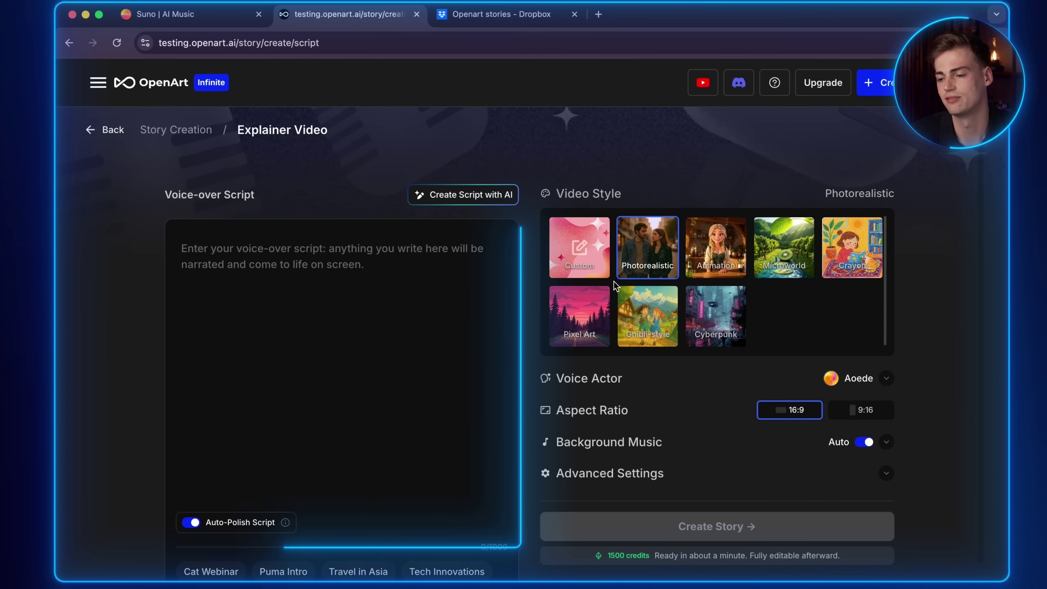
text(Top 5 toys that secretly have full time jobs at night.)
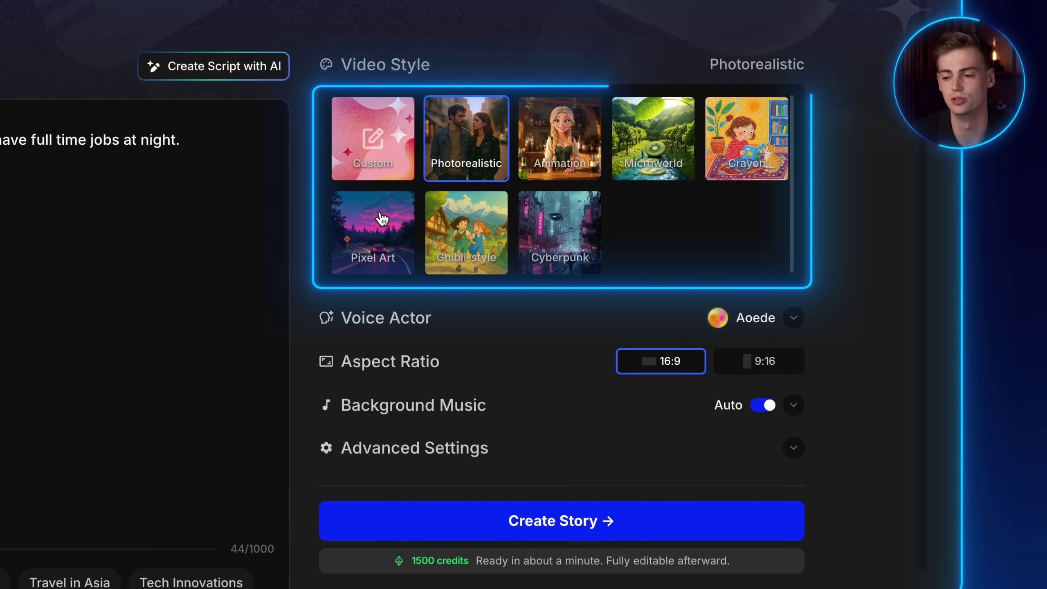
click(380, 219)
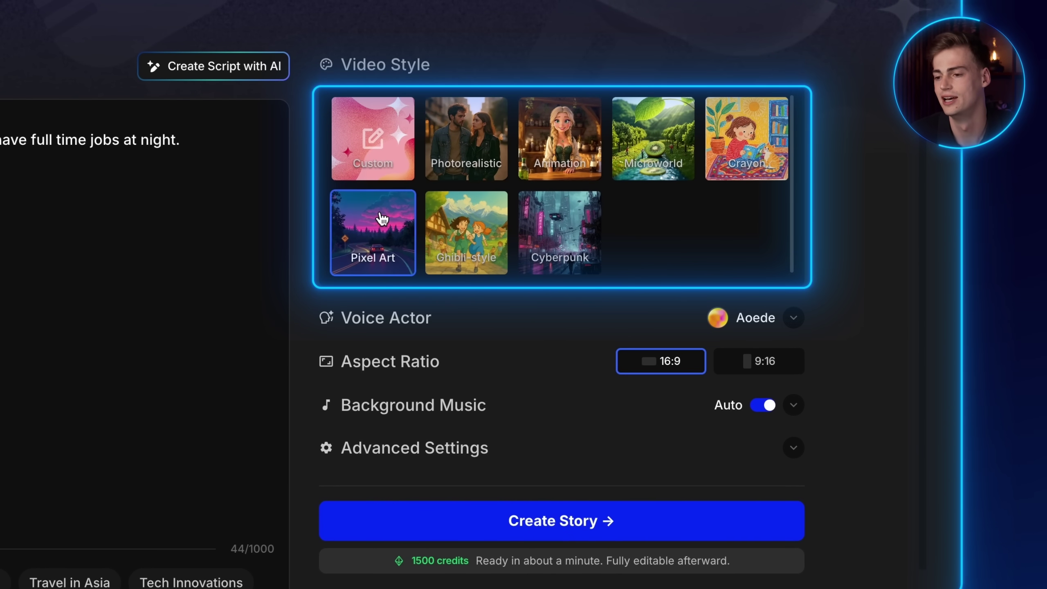
click(793, 320)
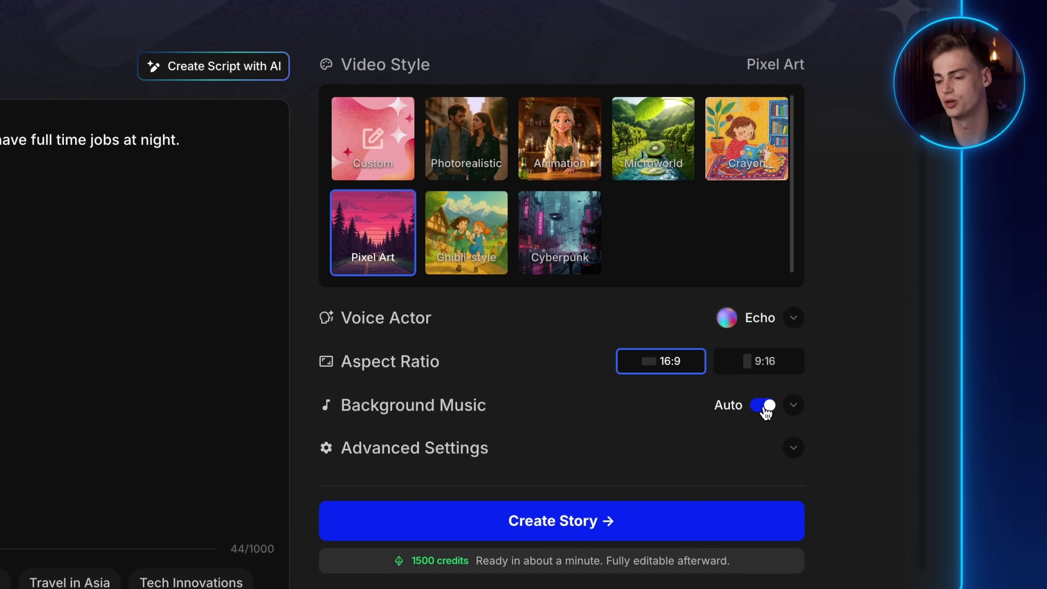
click(793, 406)
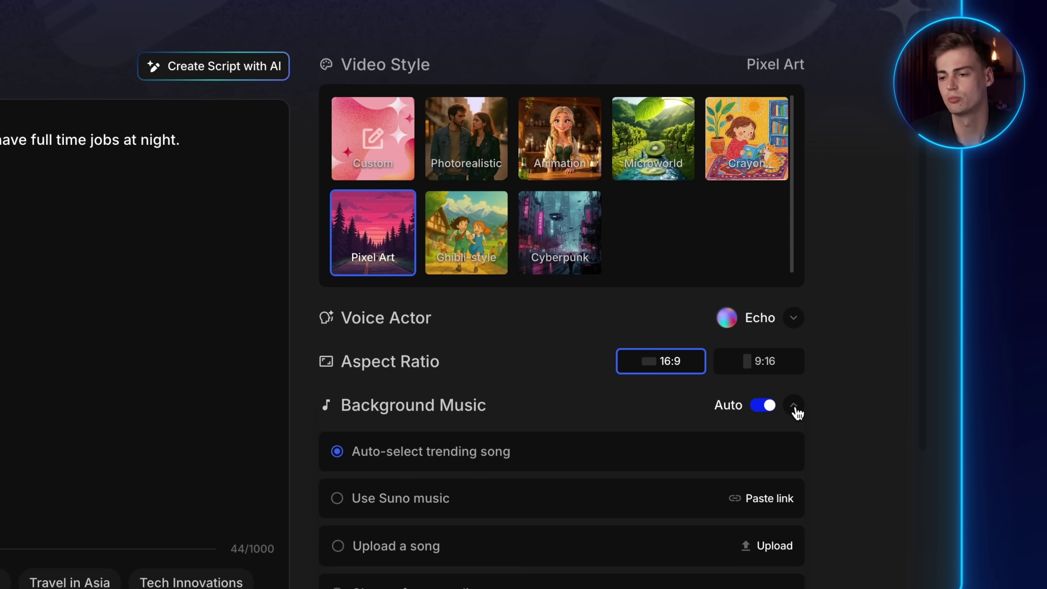
scroll(820, 410, down, 2)
click(792, 334)
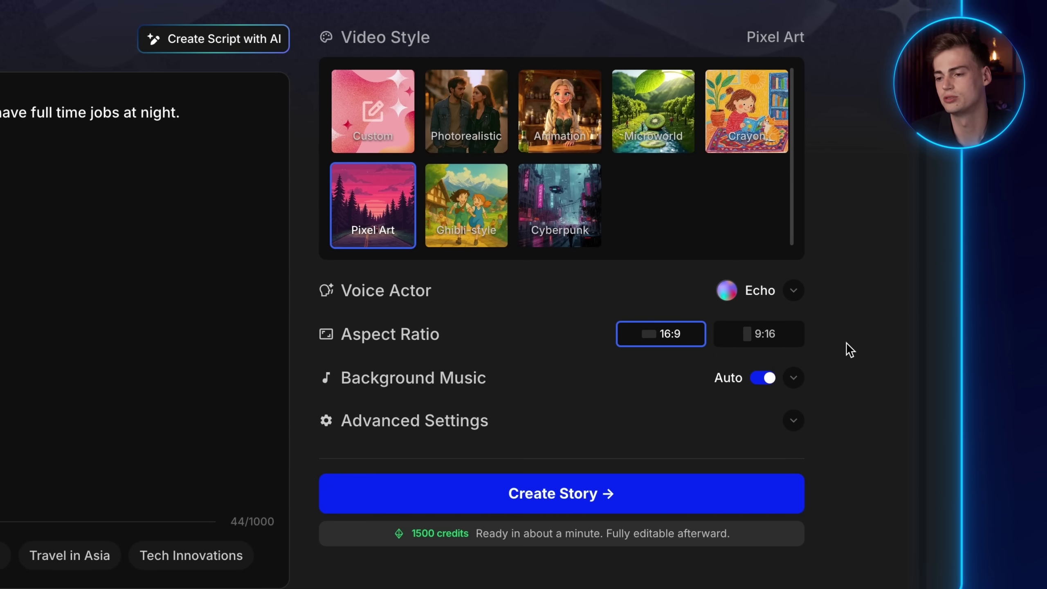